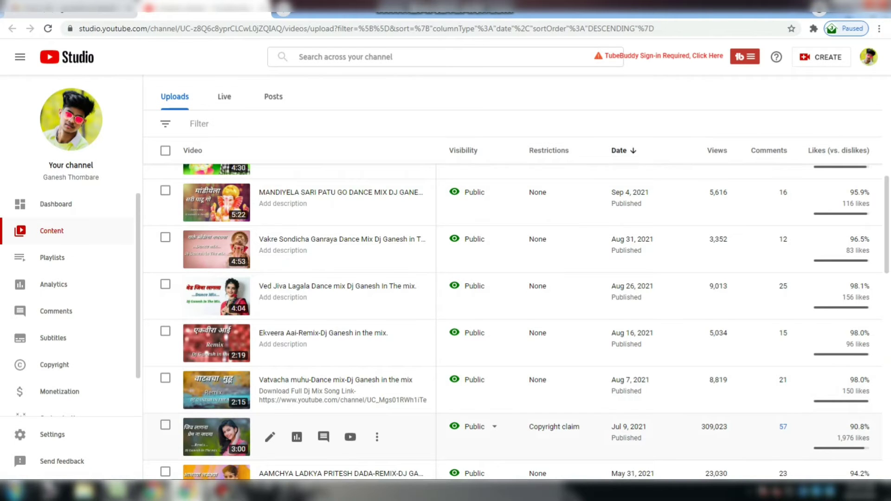
Examine the channel analytics overview, focusing on the realtime subscribers and the views for the last 48 hours
{"action": "scroll", "coordinate": [511, 325], "scroll_direction": "up", "scroll_amount": 9}
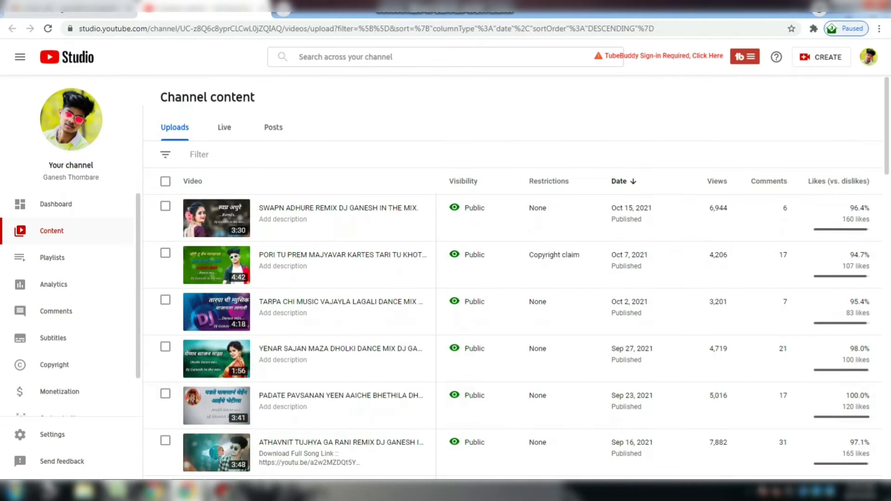
{"action": "left_click", "coordinate": [54, 287]}
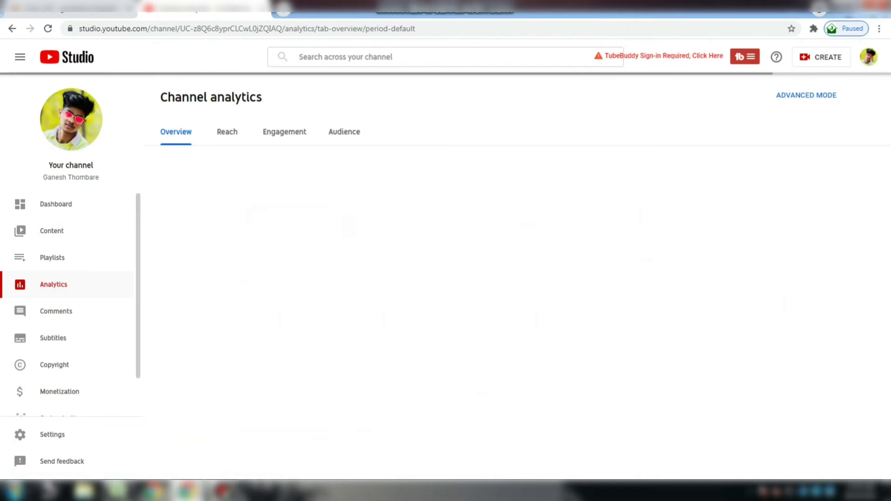
{"action": "left_click_drag", "start_coordinate": [676, 212], "coordinate": [706, 212]}
{"action": "left_click", "coordinate": [676, 212]}
{"action": "left_click", "coordinate": [725, 213]}
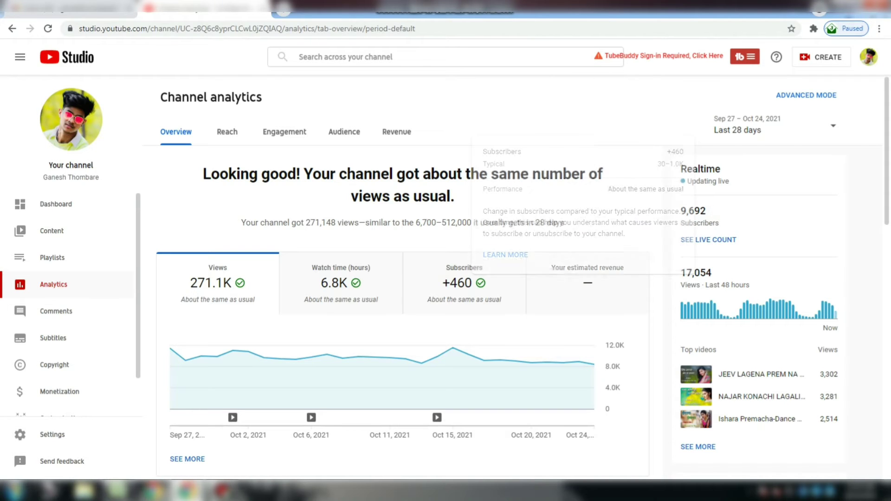
{"action": "left_click_drag", "start_coordinate": [721, 272], "coordinate": [678, 273]}
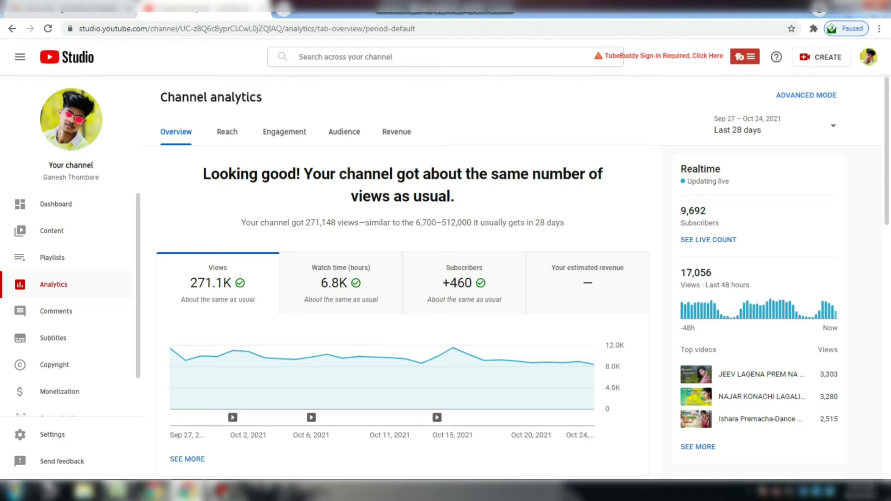
{"action": "scroll", "coordinate": [445, 297], "scroll_direction": "down", "scroll_amount": 3}
{"action": "scroll", "coordinate": [445, 297], "scroll_direction": "up", "scroll_amount": 3}
{"action": "left_click_drag", "start_coordinate": [750, 285], "coordinate": [679, 285]}
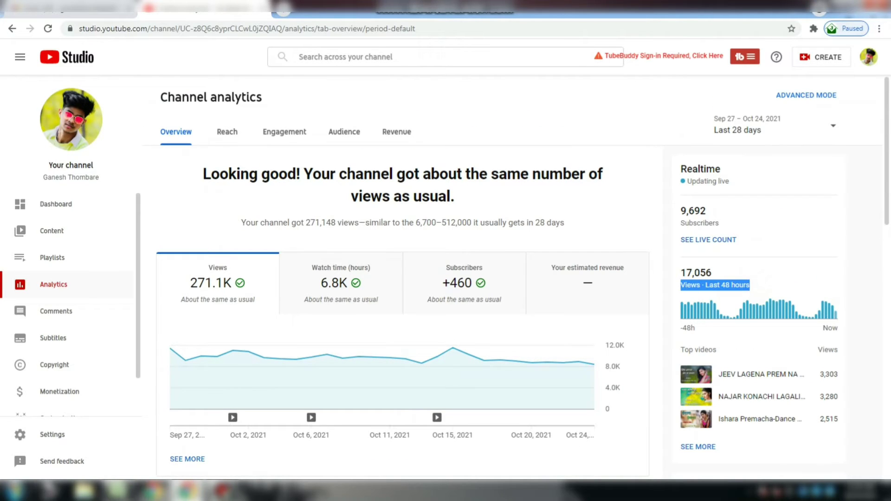
Filter the channel's uploaded videos by copyright claims
{"action": "left_click", "coordinate": [39, 232]}
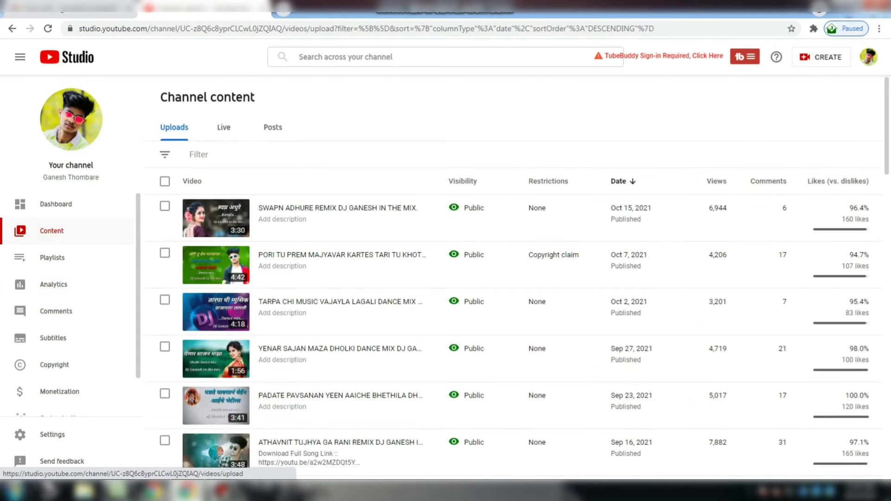
{"action": "left_click", "coordinate": [165, 154]}
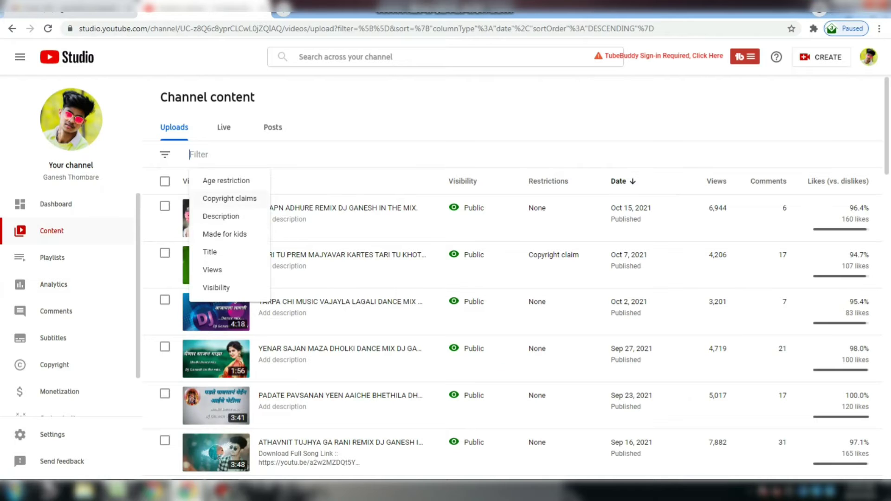
{"action": "left_click", "coordinate": [230, 198]}
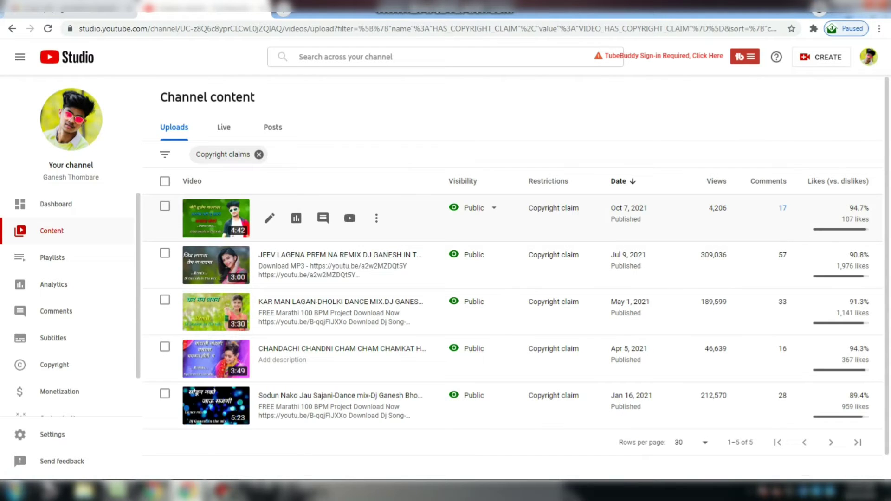
View the copyright claim details of the October 7, 2021 video and examine the listed copyright owners
{"action": "mouse_move", "coordinate": [553, 396]}
{"action": "mouse_move", "coordinate": [553, 208]}
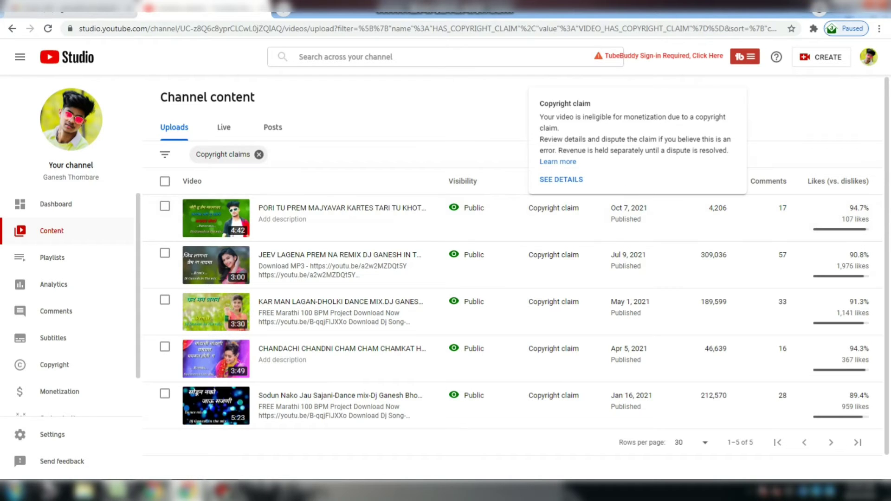
{"action": "mouse_move", "coordinate": [568, 181]}
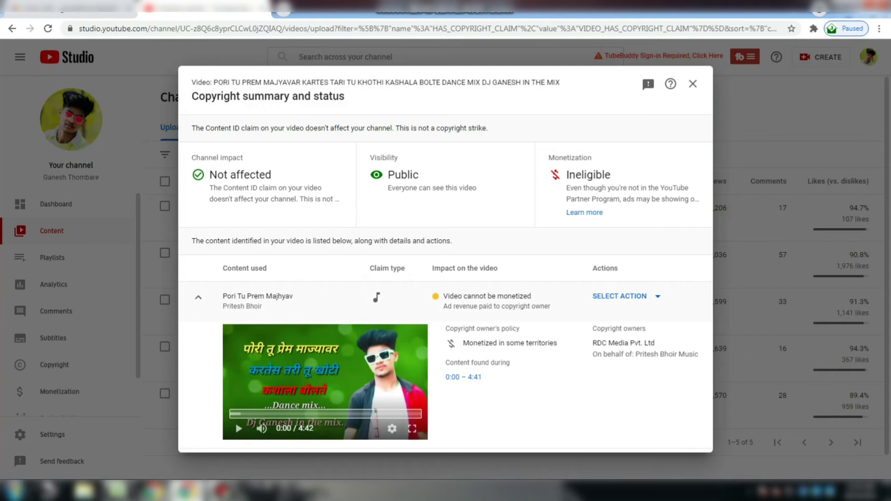
{"action": "left_click_drag", "start_coordinate": [583, 330], "coordinate": [688, 354]}
{"action": "left_click", "coordinate": [655, 338]}
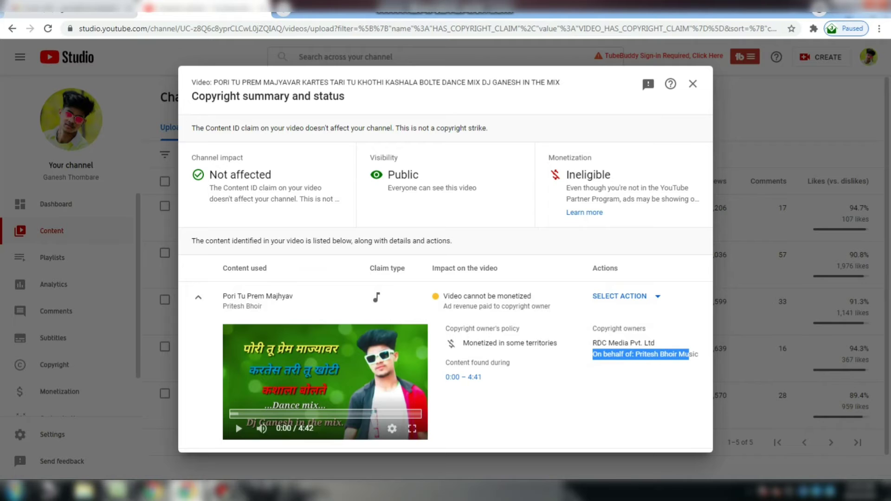
{"action": "left_click", "coordinate": [665, 379]}
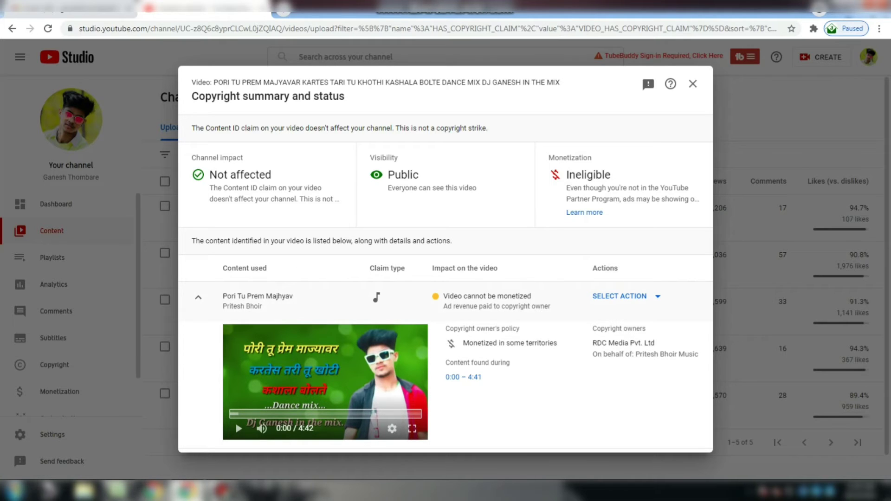
Review the actions offered for the claimed song: Replace song, Mute song and Dispute
{"action": "left_click", "coordinate": [641, 295]}
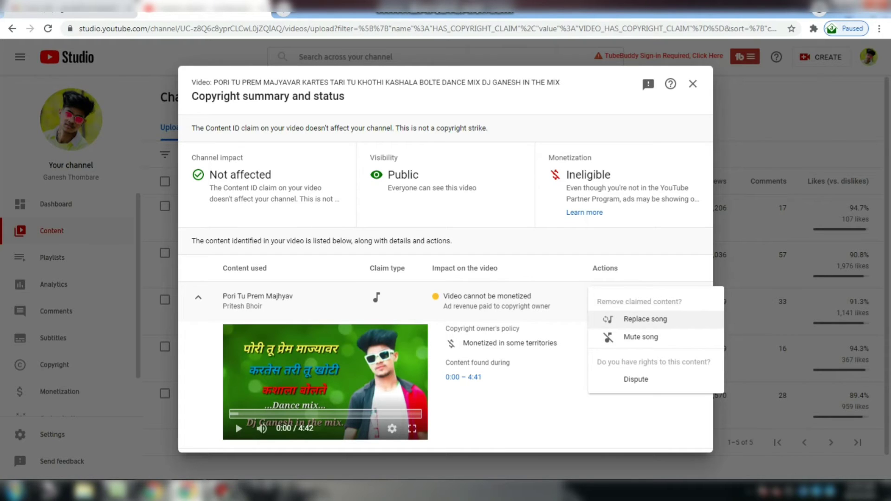
{"action": "left_click", "coordinate": [624, 265]}
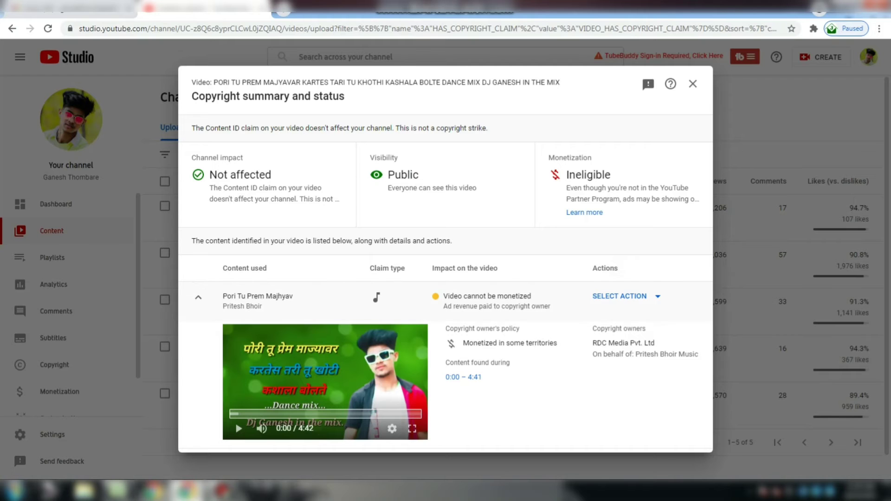
{"action": "left_click", "coordinate": [652, 296]}
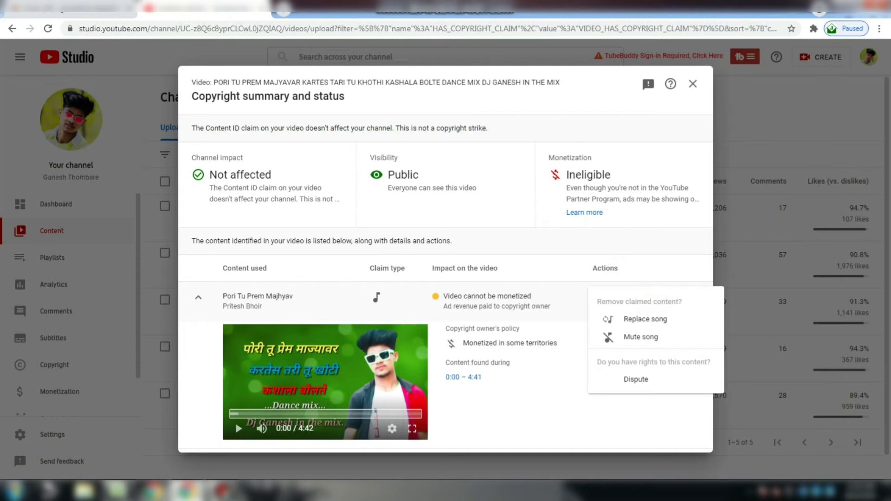
{"action": "left_click_drag", "start_coordinate": [622, 319], "coordinate": [648, 380]}
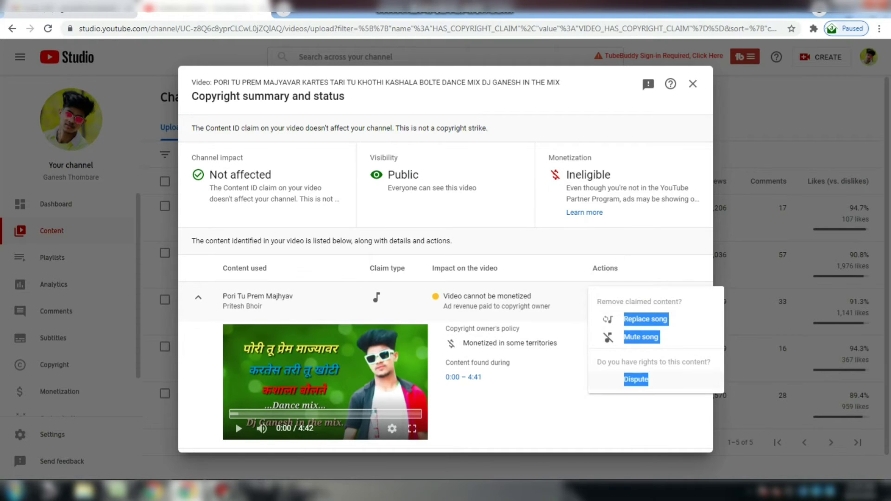
View the eligibility page for disputing the Pori Tu Prem Majhyav claim and return to the claims
{"action": "left_click", "coordinate": [640, 379]}
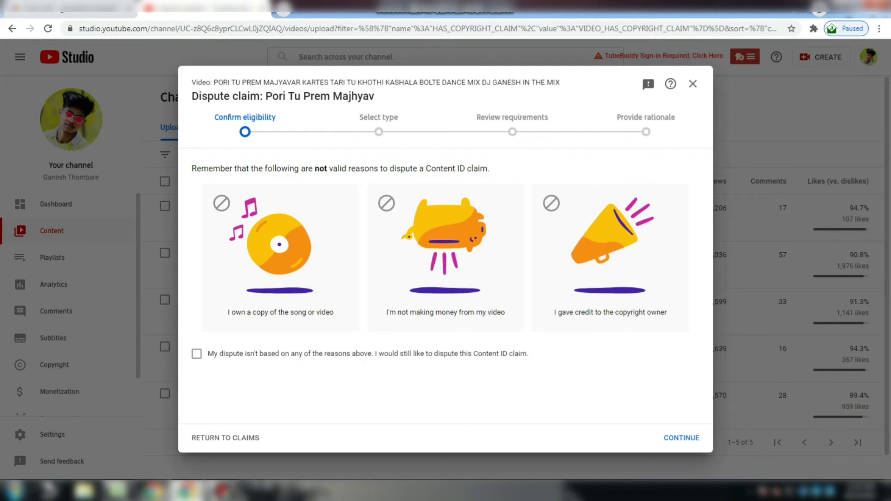
{"action": "left_click", "coordinate": [243, 435]}
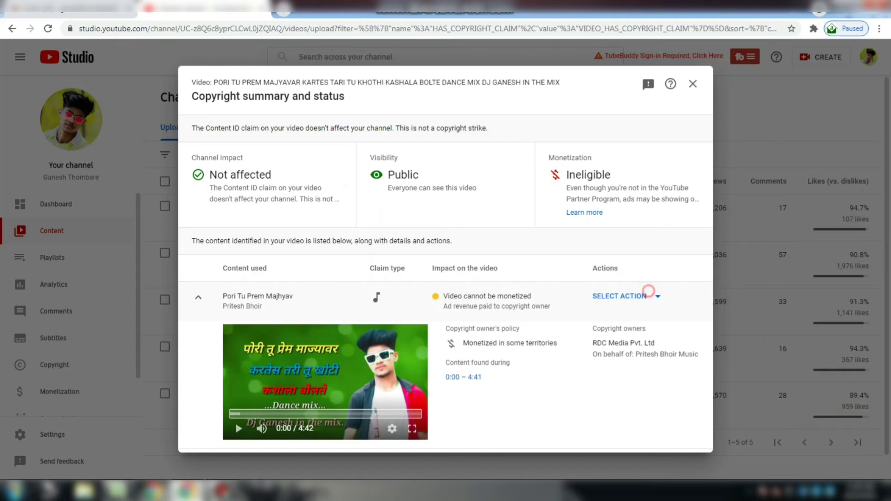
{"action": "left_click", "coordinate": [648, 291]}
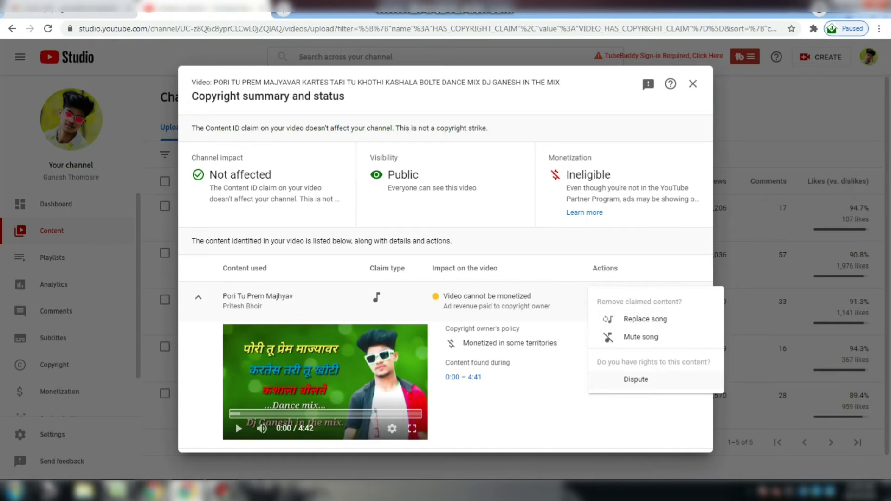
{"action": "left_click", "coordinate": [635, 379]}
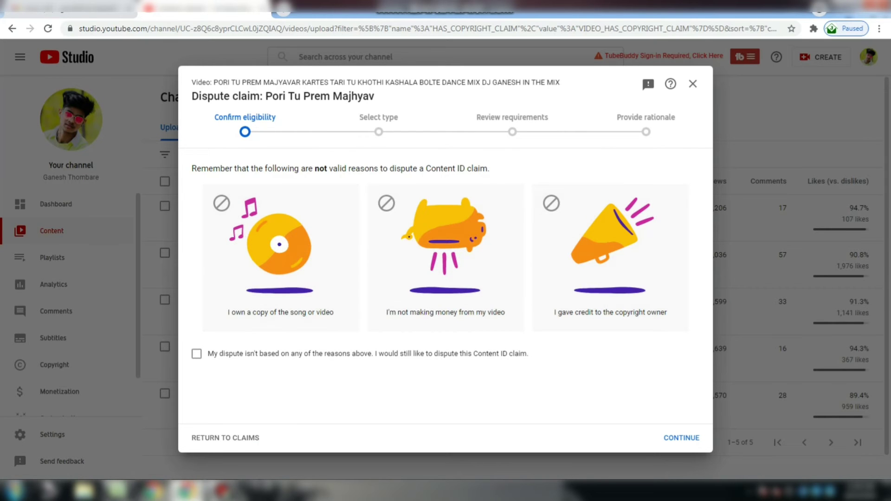
{"action": "left_click", "coordinate": [225, 437]}
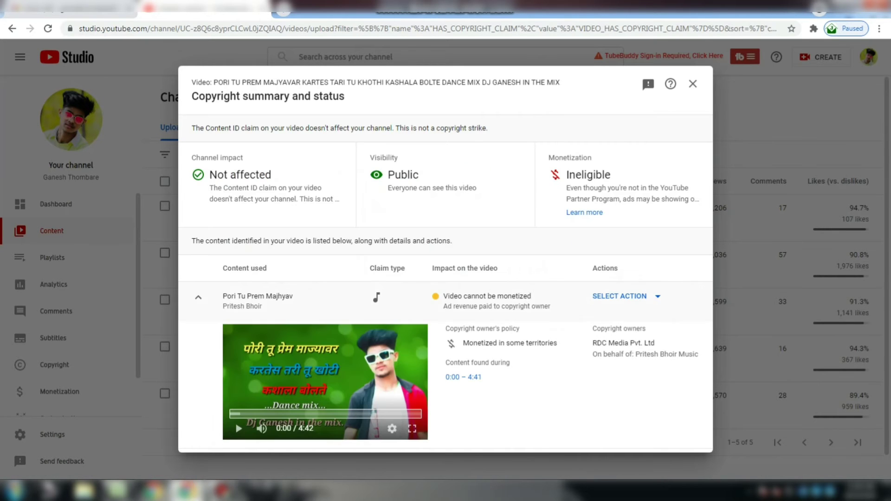
Open the Mute song options for the claim and switch the muted video preview on and off again
{"action": "left_click", "coordinate": [628, 296]}
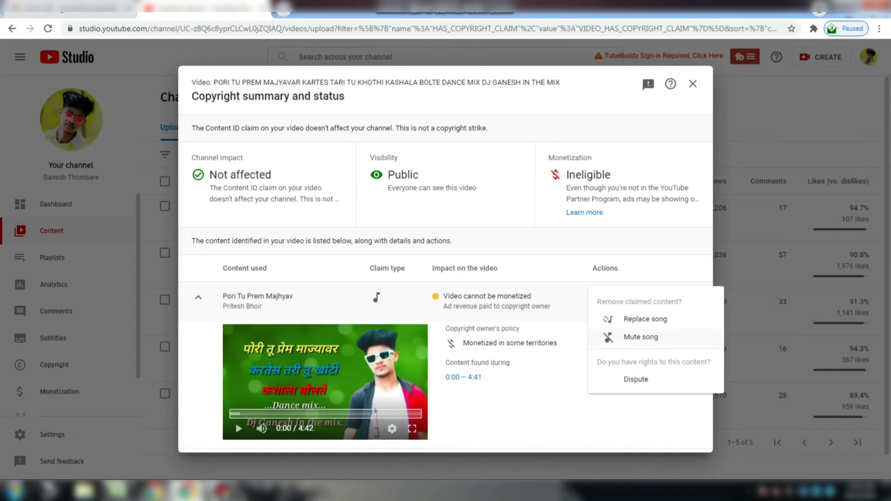
{"action": "left_click", "coordinate": [641, 337]}
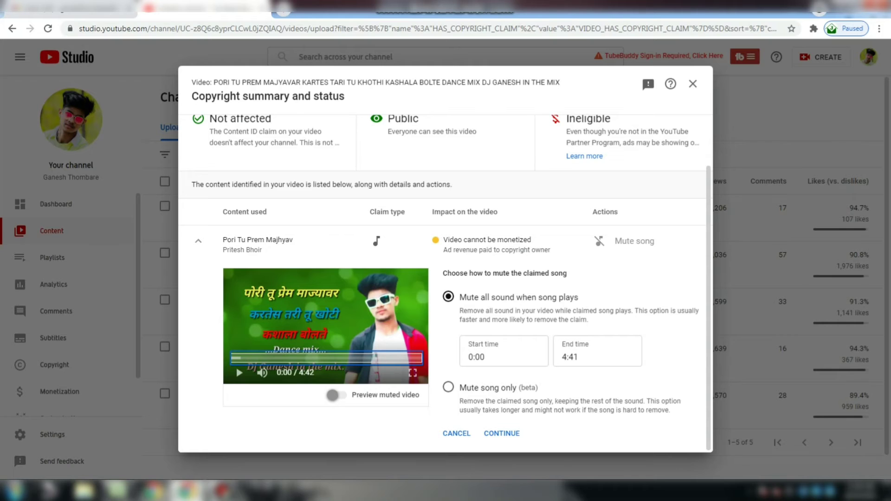
{"action": "left_click", "coordinate": [336, 394]}
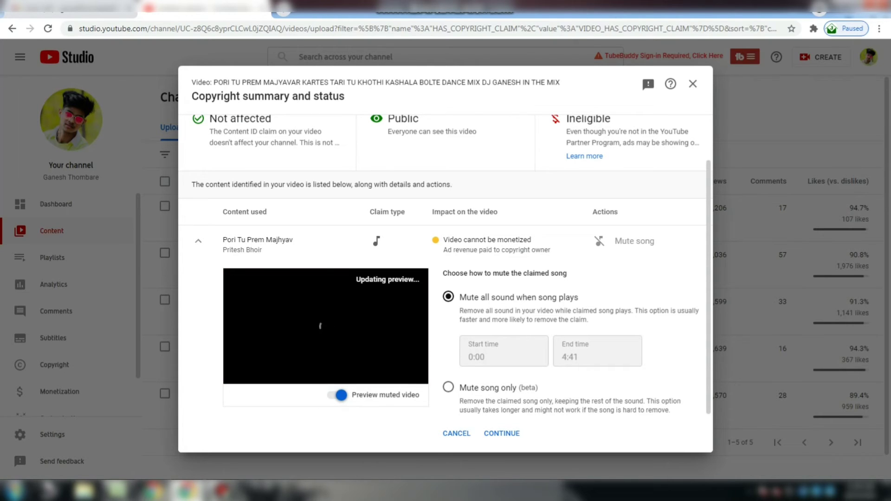
{"action": "left_click", "coordinate": [336, 395]}
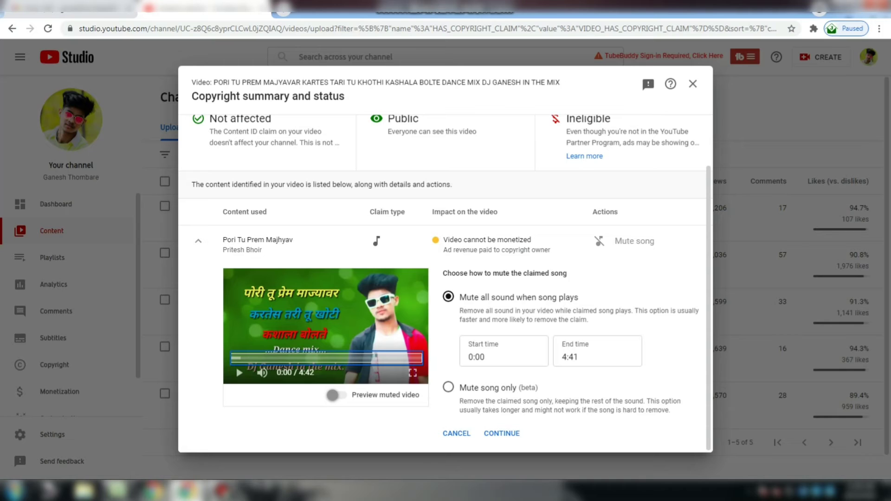
Choose Mute song only (beta) as the way to mute the claimed song
{"action": "left_click_drag", "start_coordinate": [590, 298], "coordinate": [460, 297]}
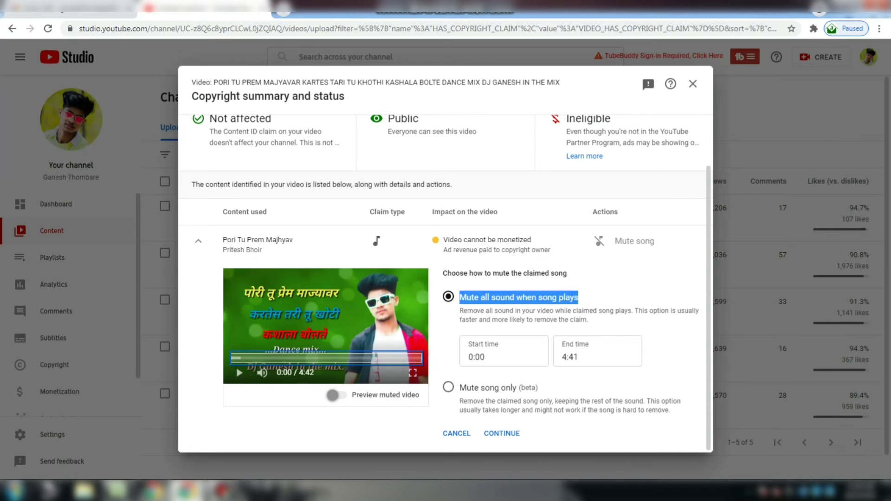
{"action": "left_click", "coordinate": [448, 387]}
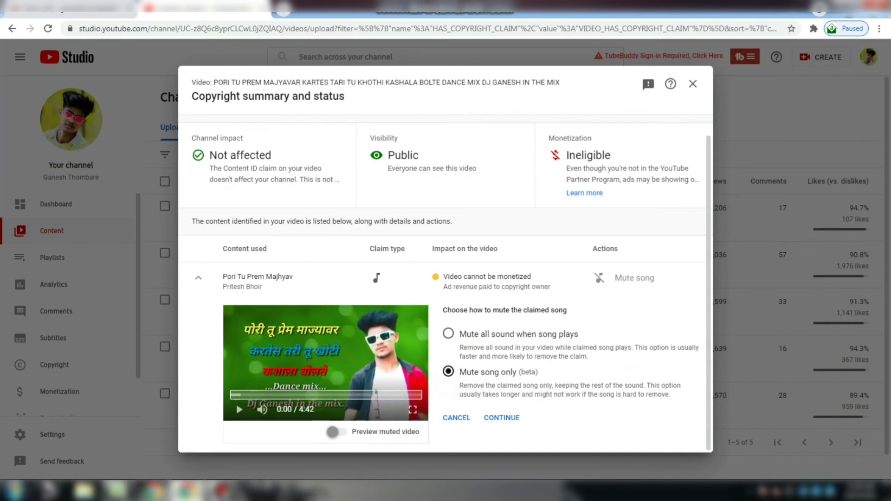
{"action": "left_click_drag", "start_coordinate": [550, 371], "coordinate": [459, 371]}
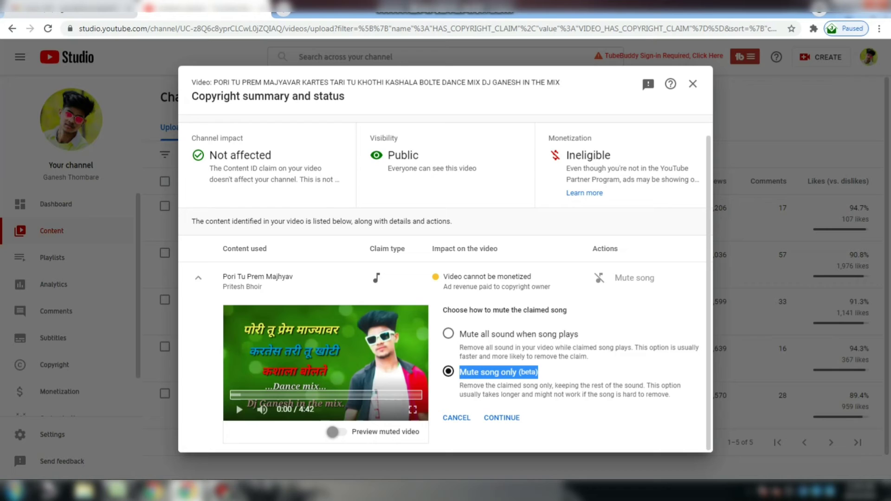
{"action": "left_click", "coordinate": [550, 415]}
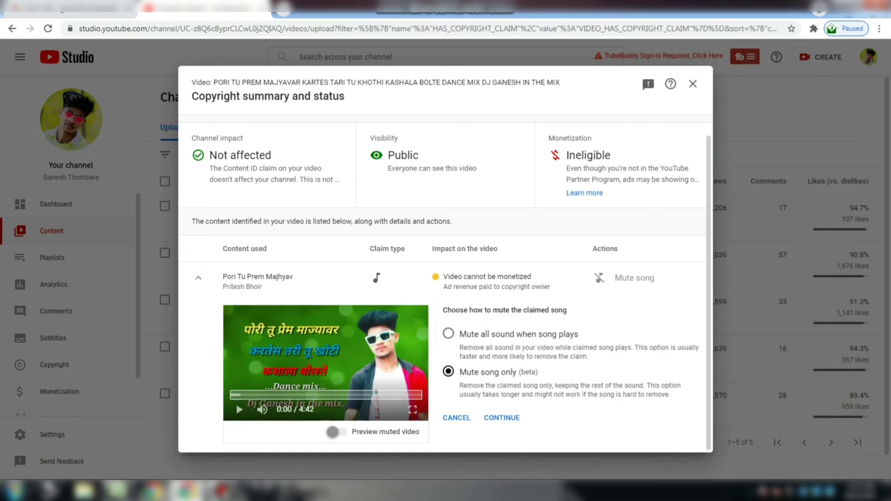
Review the monetization status, claimed song and mute option in the copyright summary, and close it without continuing
{"action": "left_click_drag", "start_coordinate": [549, 138], "coordinate": [591, 138]}
{"action": "left_click", "coordinate": [620, 146]}
{"action": "left_click_drag", "start_coordinate": [293, 277], "coordinate": [224, 277]}
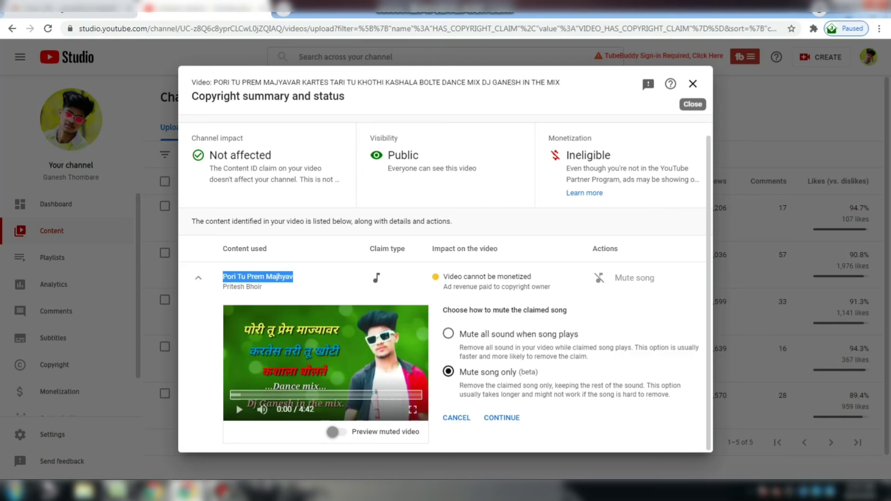
{"action": "left_click_drag", "start_coordinate": [458, 371], "coordinate": [515, 371]}
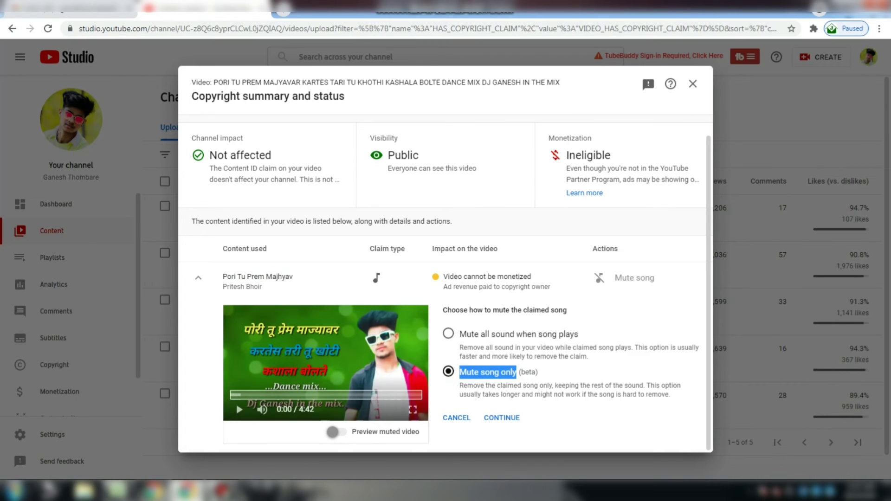
{"action": "left_click_drag", "start_coordinate": [459, 371], "coordinate": [512, 371]}
{"action": "left_click", "coordinate": [512, 372]}
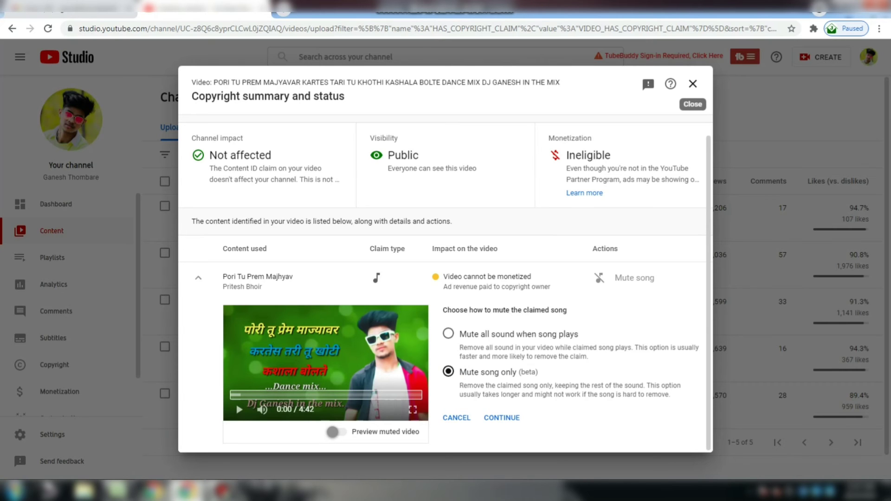
{"action": "left_click", "coordinate": [692, 84]}
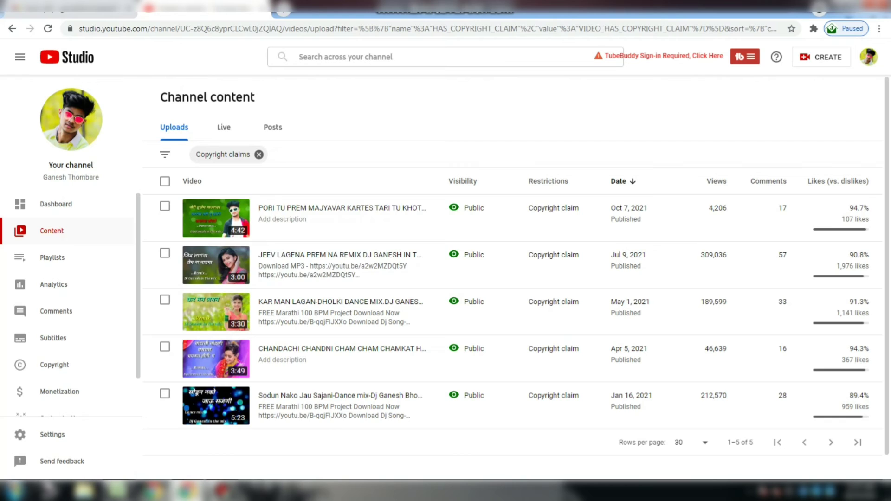
Check the channel's monetization application status and requirements, and return to the channel content
{"action": "scroll", "coordinate": [511, 390], "scroll_direction": "down", "scroll_amount": 2}
{"action": "scroll", "coordinate": [510, 279], "scroll_direction": "up", "scroll_amount": 1}
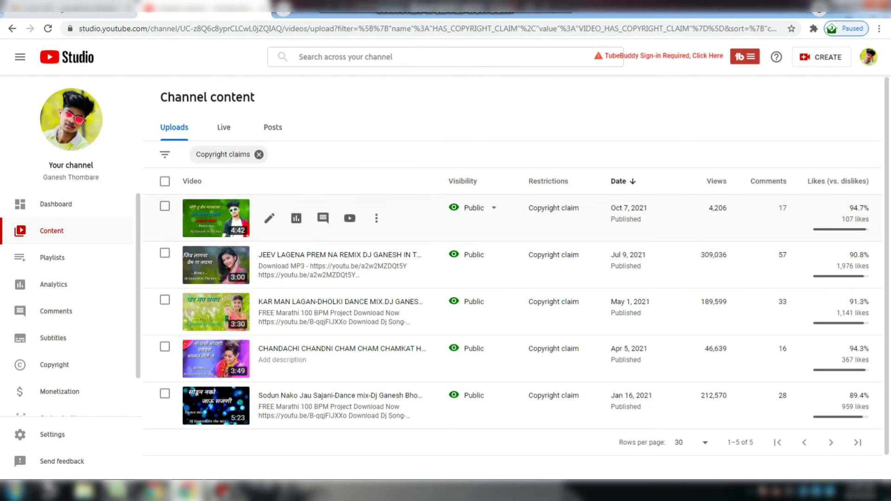
{"action": "left_click", "coordinate": [70, 388]}
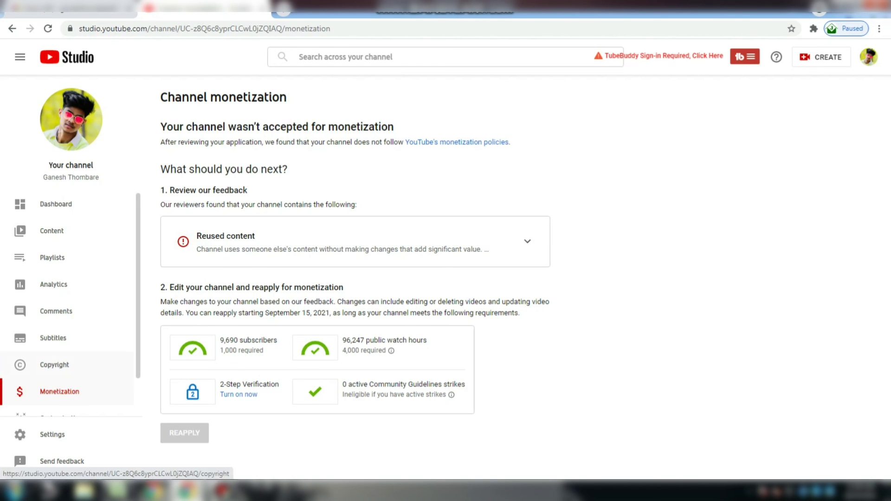
{"action": "left_click", "coordinate": [61, 231]}
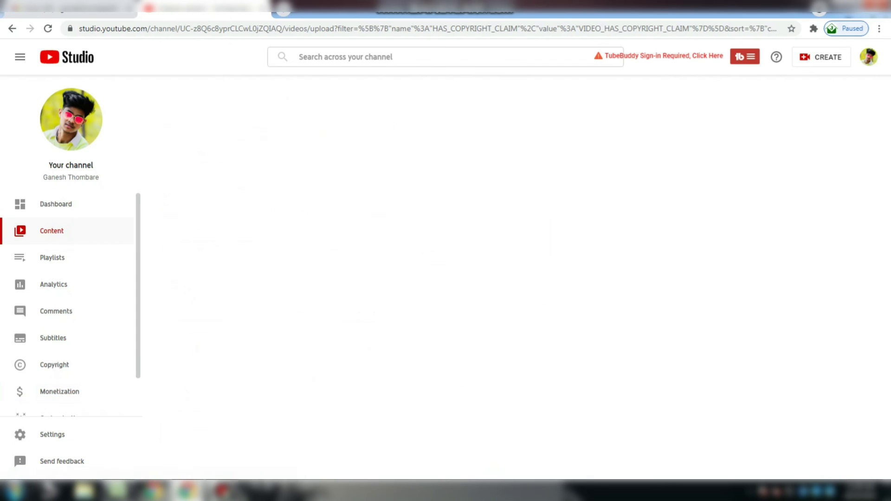